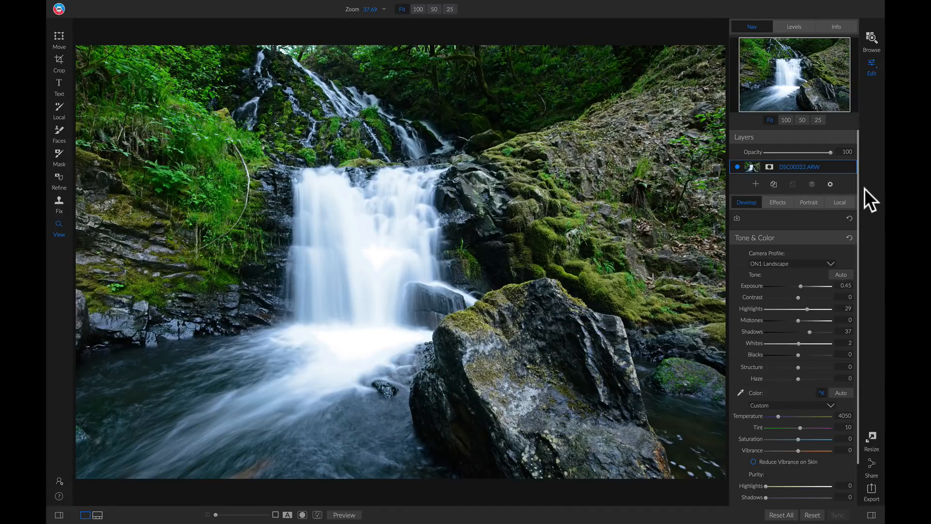
Step: Add a Split Tone filter from the Effects filter list to the waterfall photo
click(776, 201)
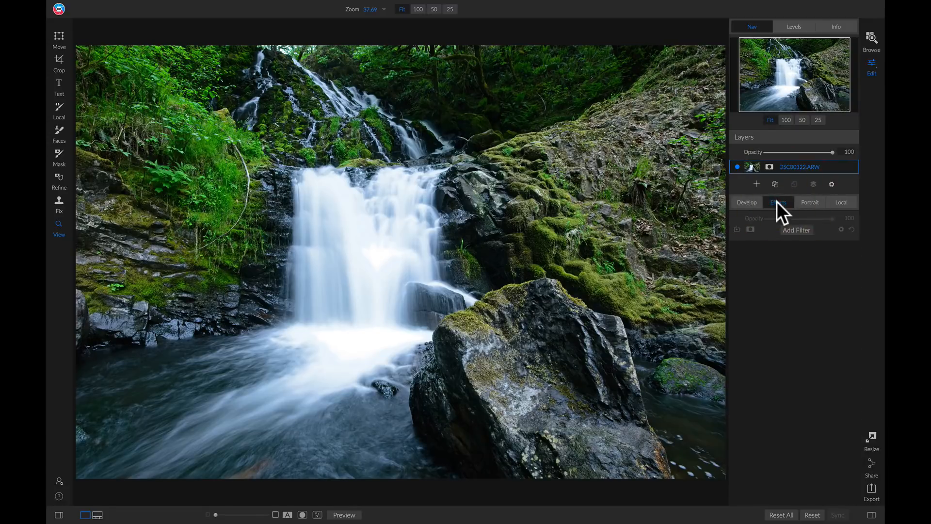
click(798, 231)
mouse_move(706, 312)
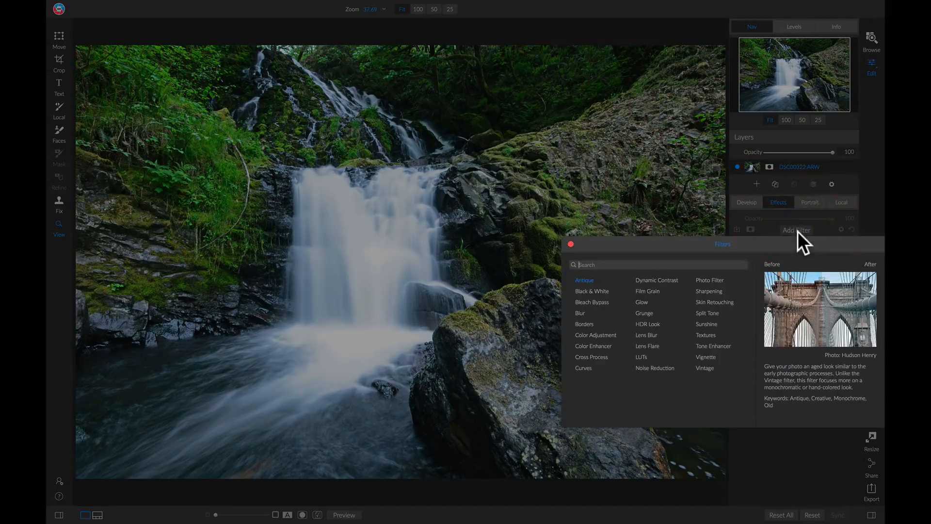
click(713, 316)
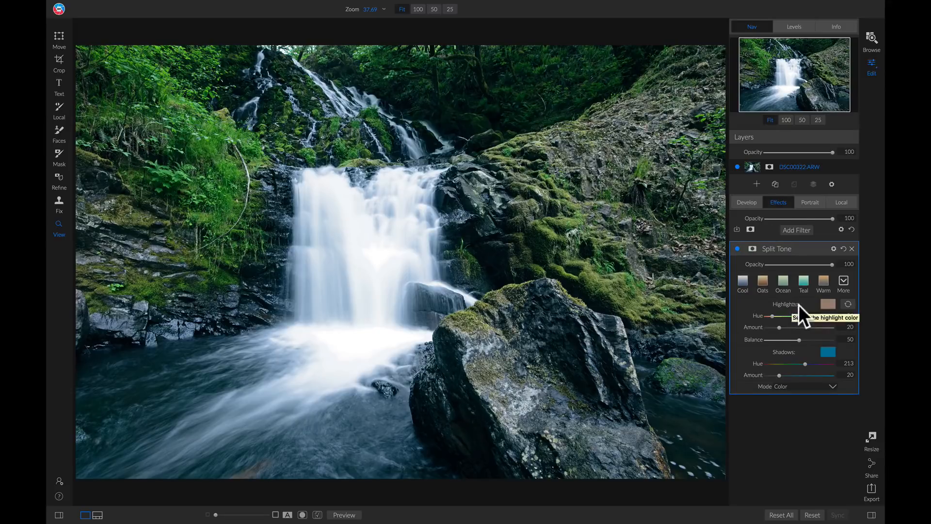
Step: Tint the highlights green (hue 100) and the shadows olive-yellow (hue 64) via the colour wheels
click(829, 303)
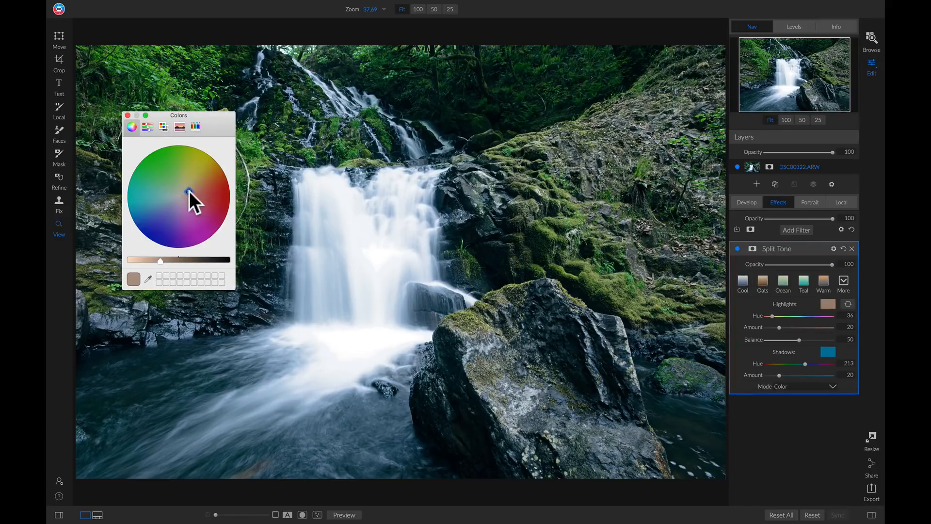
drag(189, 191, 164, 180)
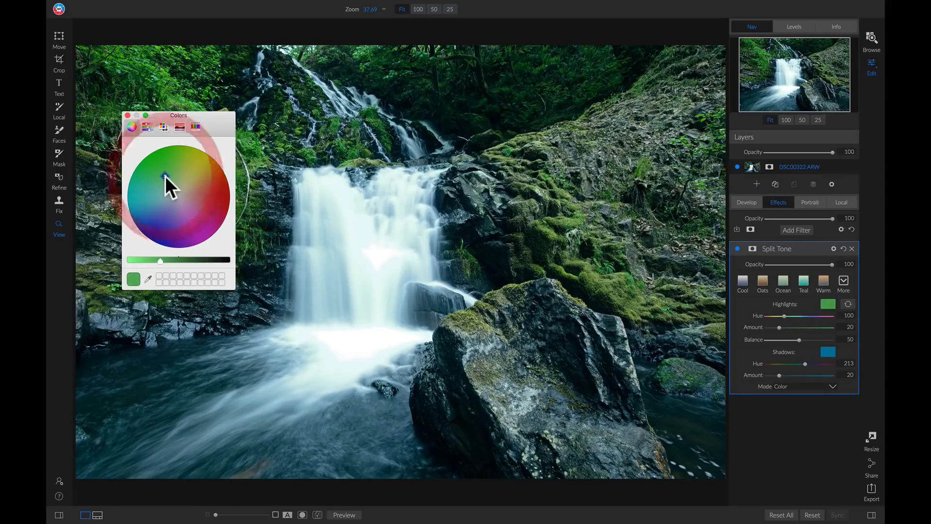
click(127, 116)
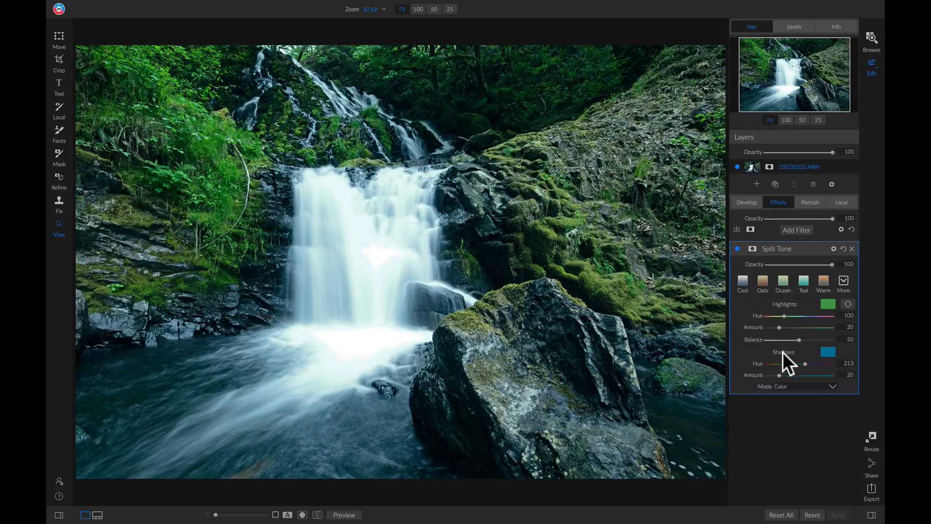
click(827, 351)
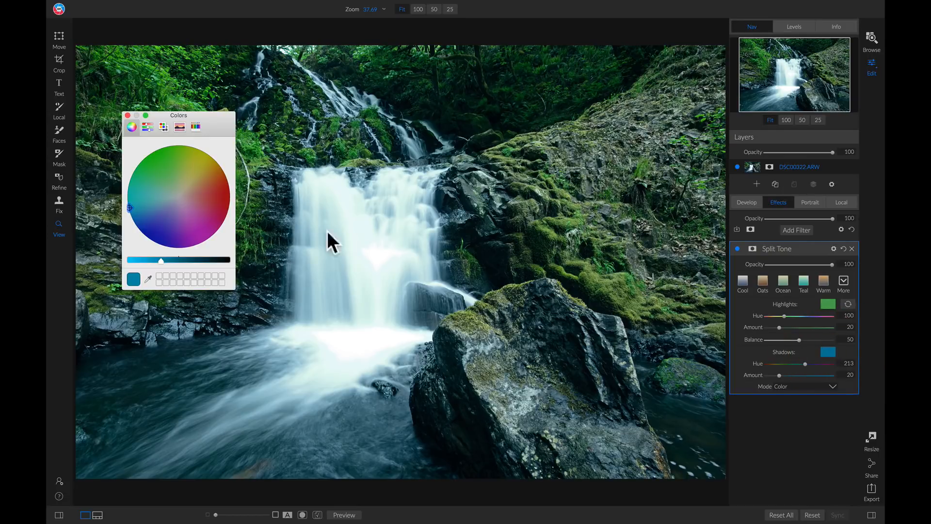
drag(129, 208, 201, 159)
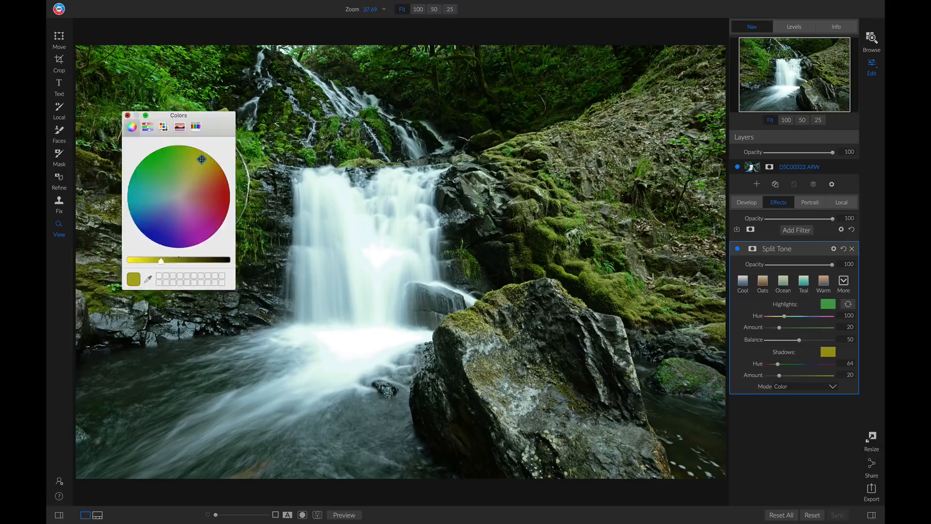
click(127, 116)
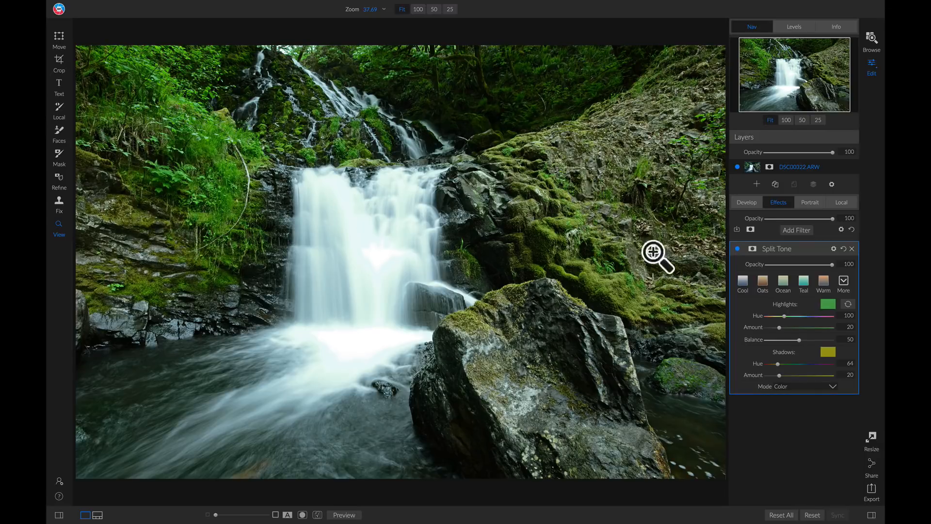
Step: Toggle the Split Tone filter off and back on to compare the corrected waterfall
click(736, 250)
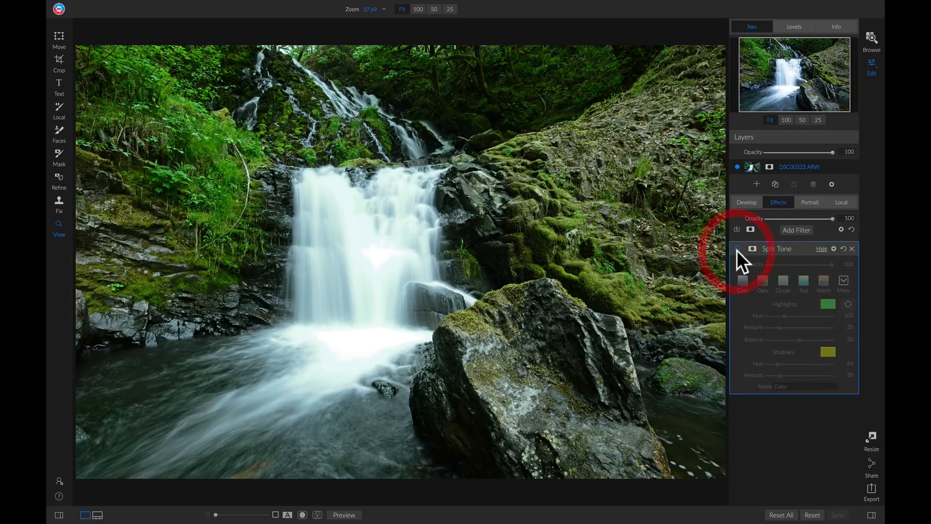
click(737, 250)
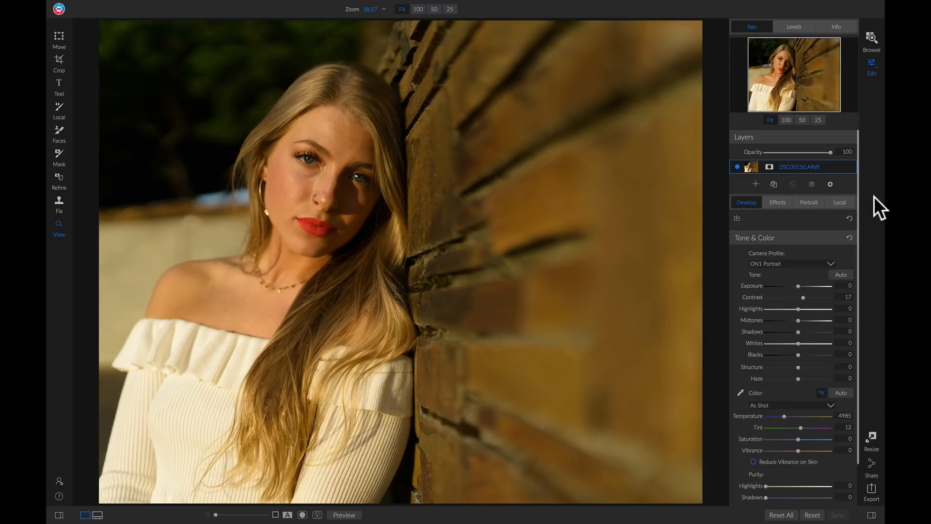
Step: Add a default Split Tone filter to the portrait and toggle it off and on to preview
click(779, 203)
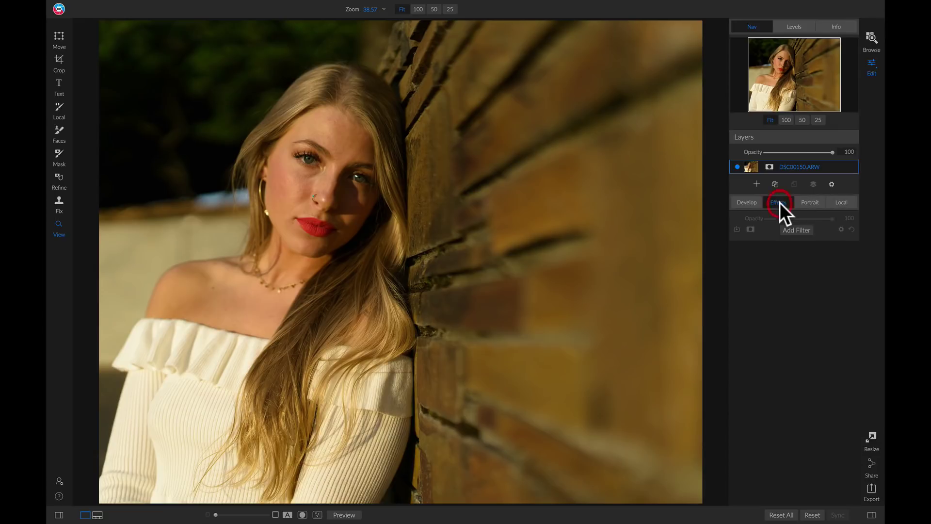
click(794, 228)
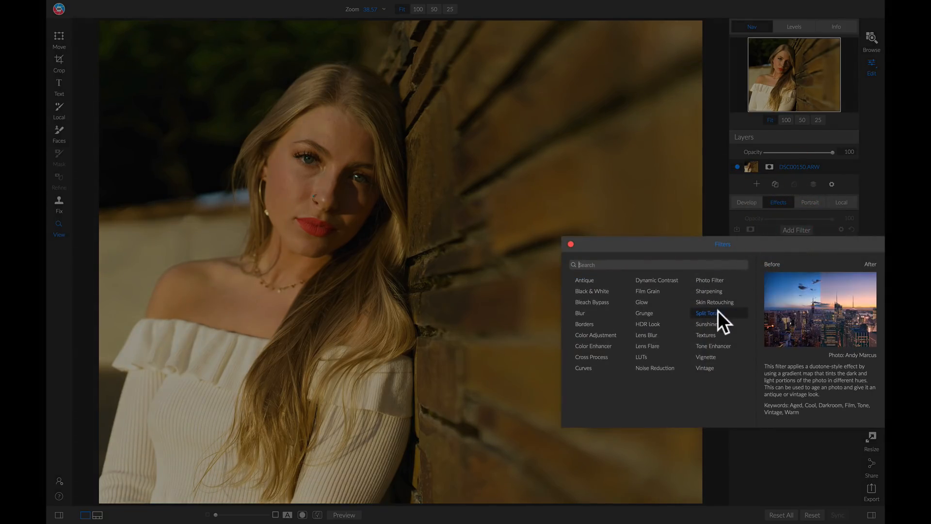
click(715, 310)
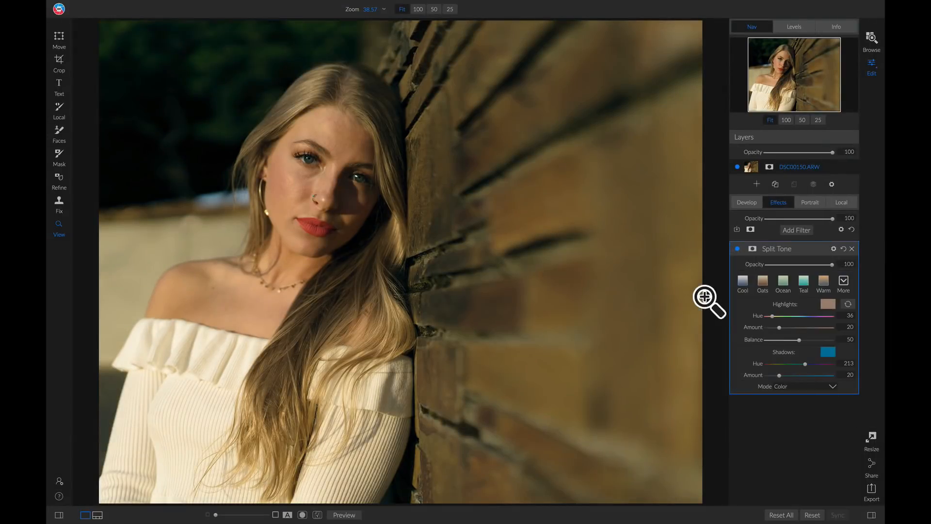
click(736, 248)
click(736, 248)
Step: Change the Split Tone blend mode from Color to Normal
click(823, 387)
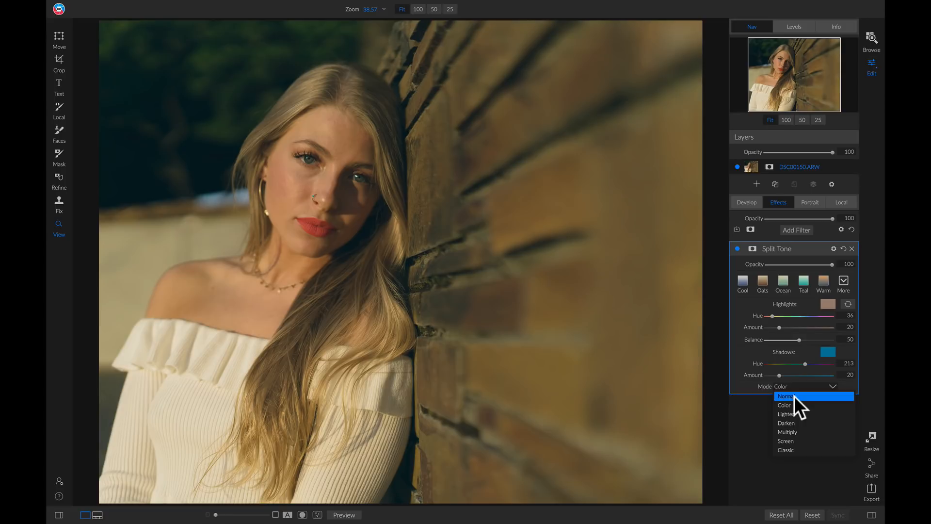
click(794, 396)
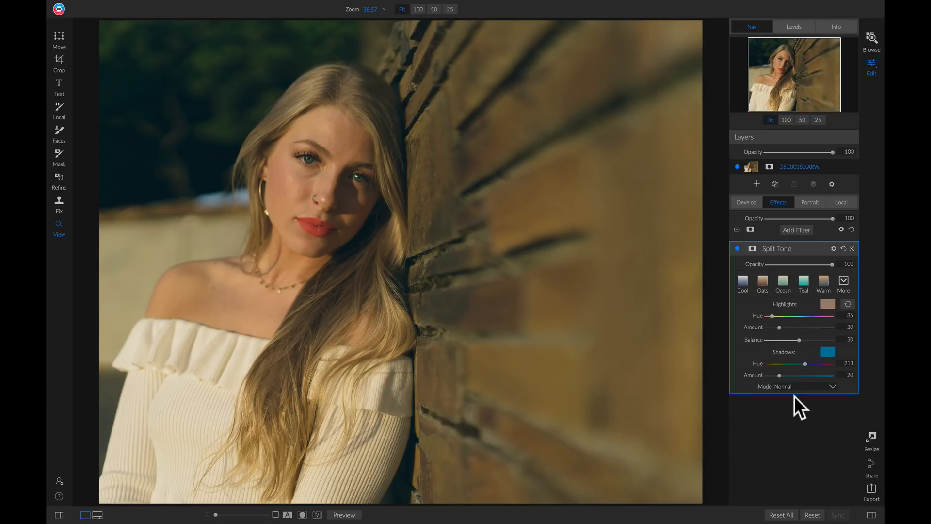
Step: Tint the portrait's highlights teal (hue 166) and shadows deep blue (hue 253)
click(827, 305)
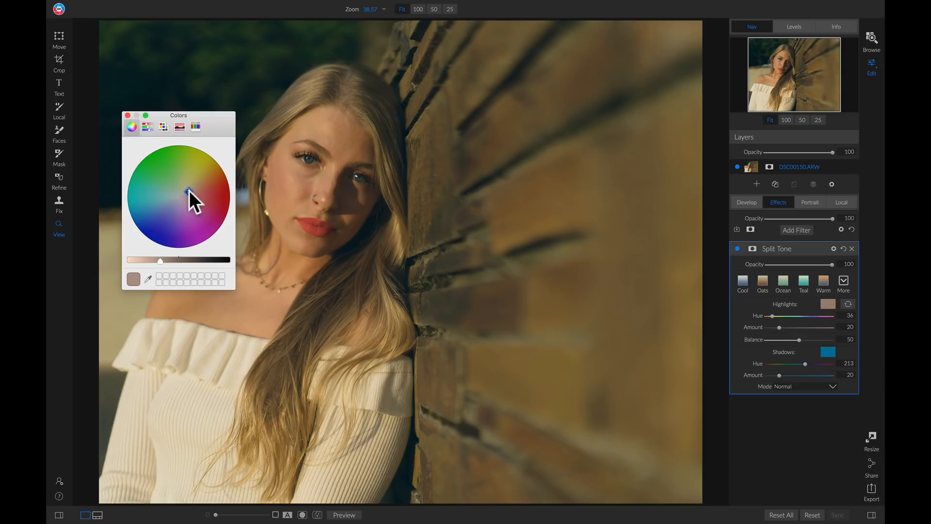
drag(189, 190, 169, 191)
click(155, 192)
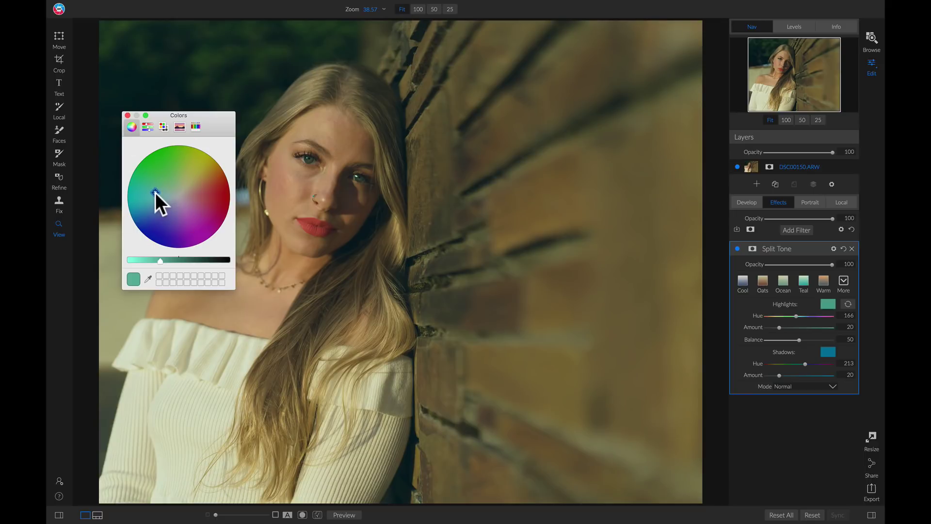
click(127, 114)
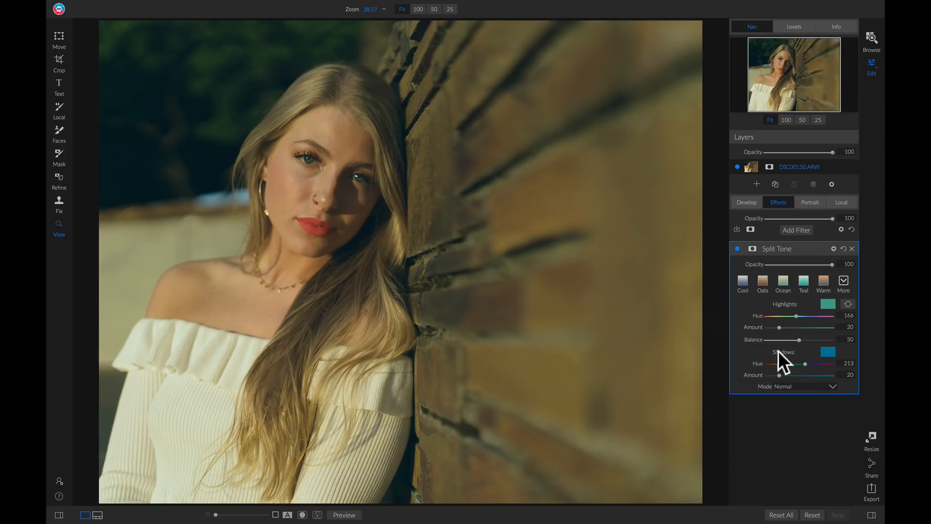
click(832, 353)
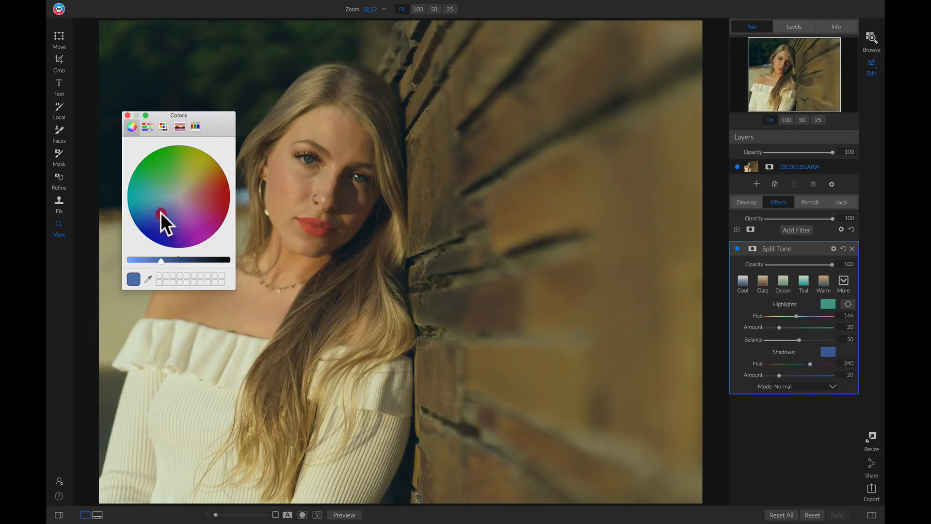
drag(137, 207, 148, 240)
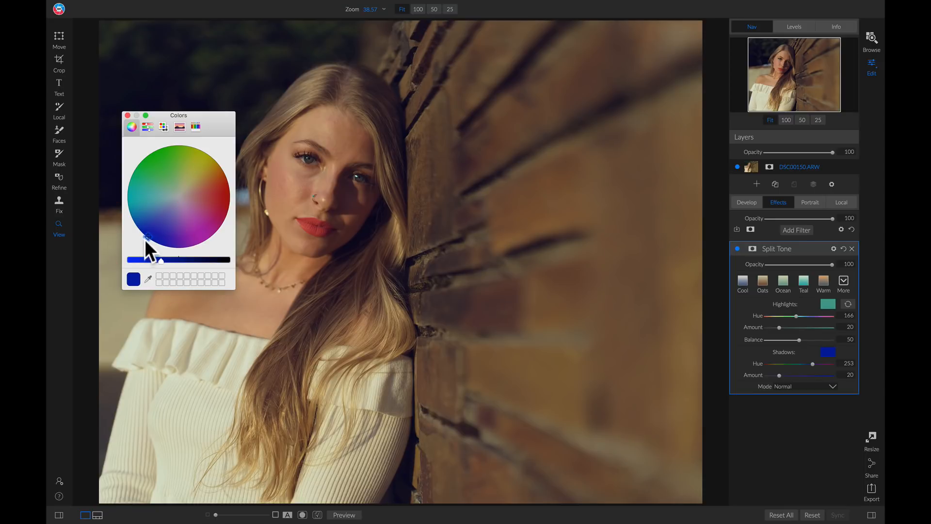
Step: Set highlight hue 212, highlight amount 25, shadow amount 27 and balance 87 for a faded look
click(127, 116)
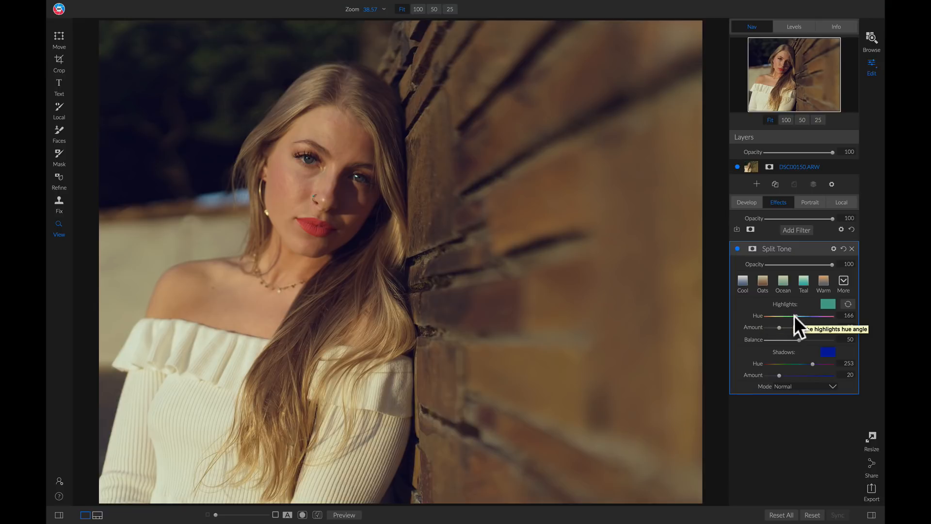
drag(795, 316, 805, 317)
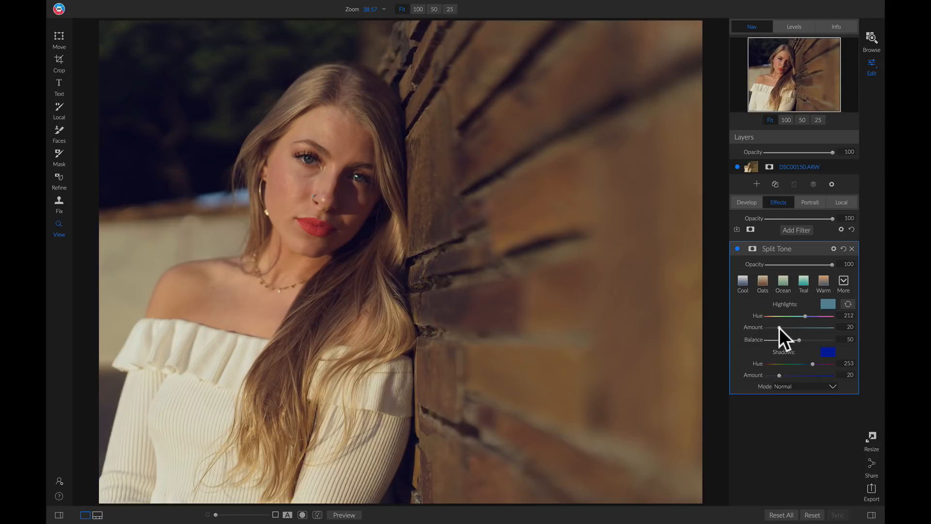
drag(780, 328, 781, 327)
drag(799, 339, 817, 339)
drag(822, 340, 824, 340)
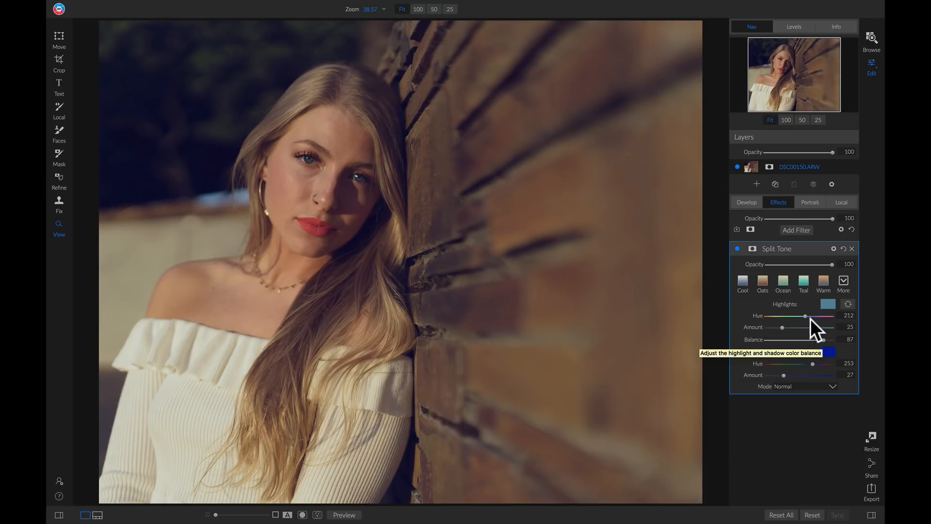
click(736, 250)
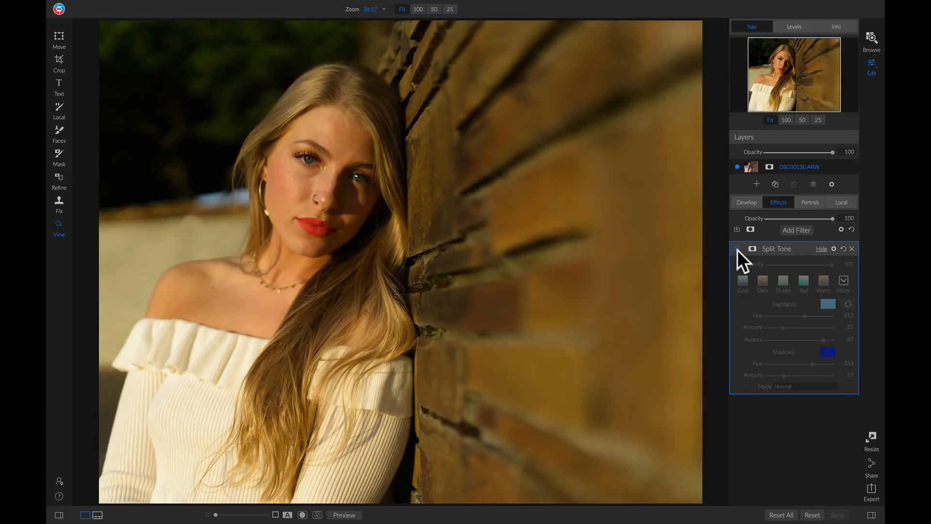
click(737, 249)
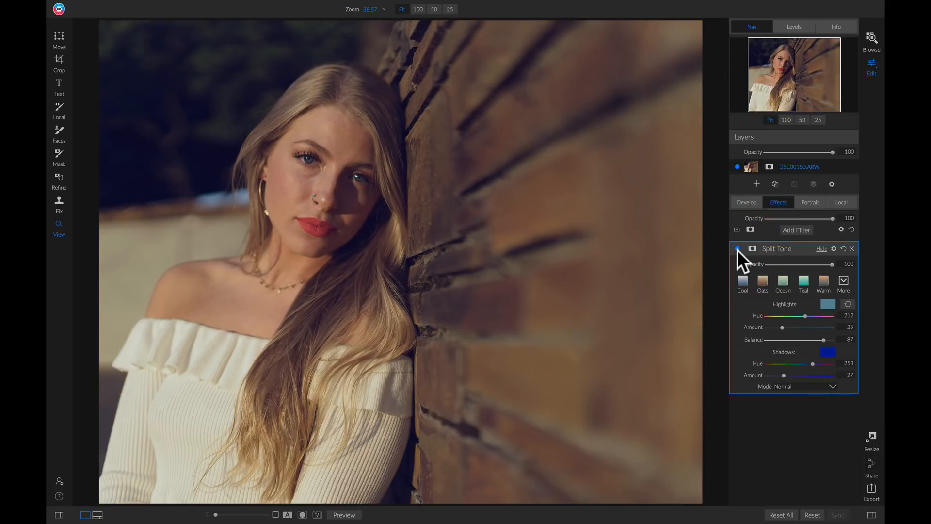